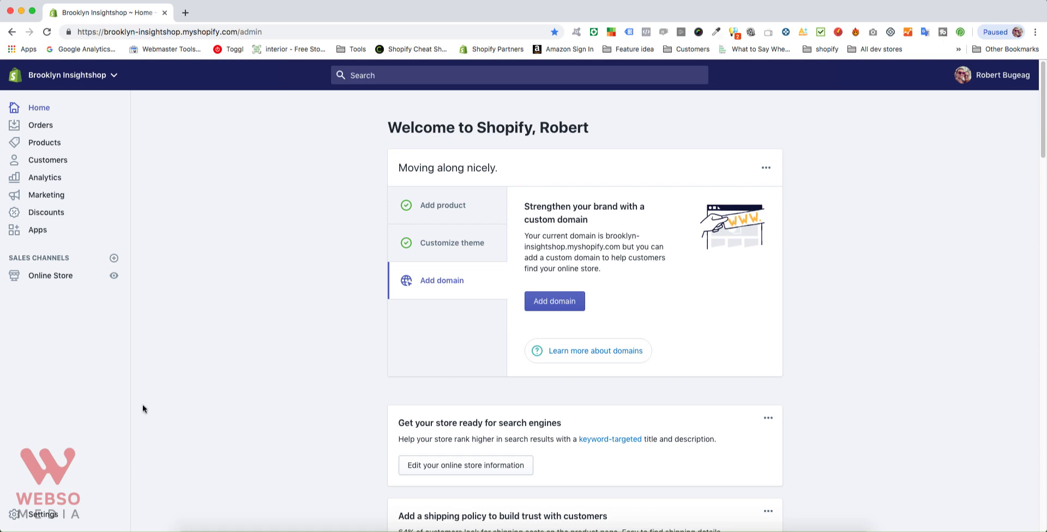
# Go to Online Store > Navigation > URL Redirects, which has no redirects yet
pyautogui.click(52, 277)
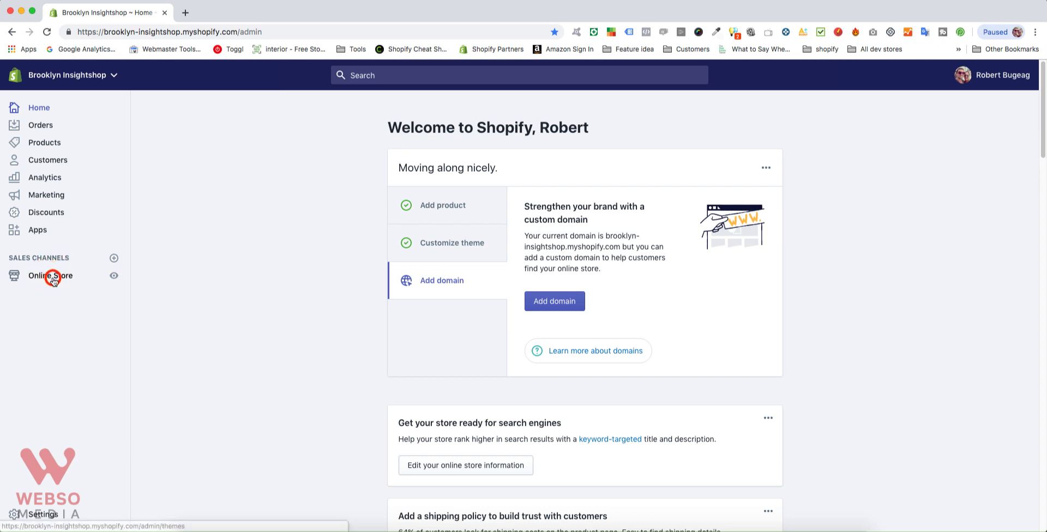
pyautogui.click(43, 338)
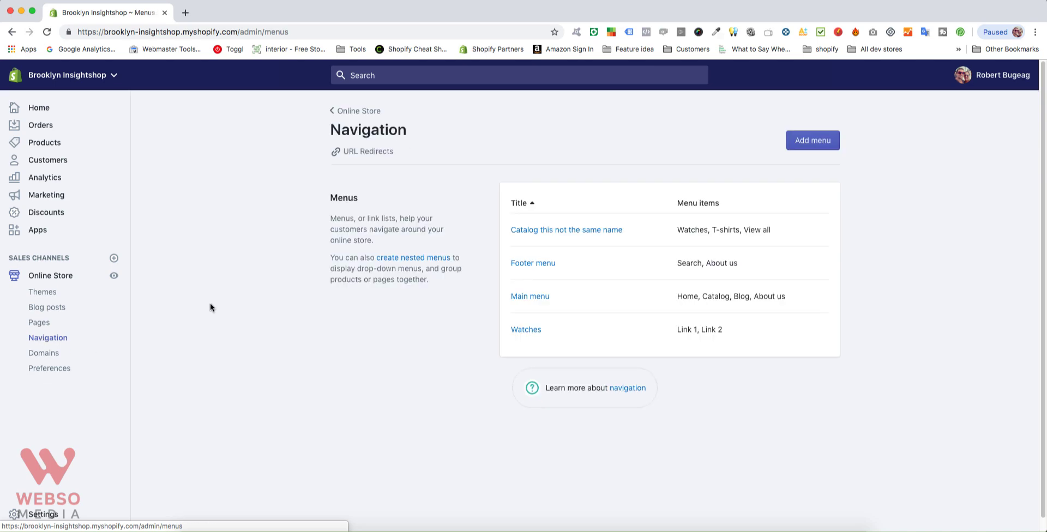
pyautogui.click(362, 153)
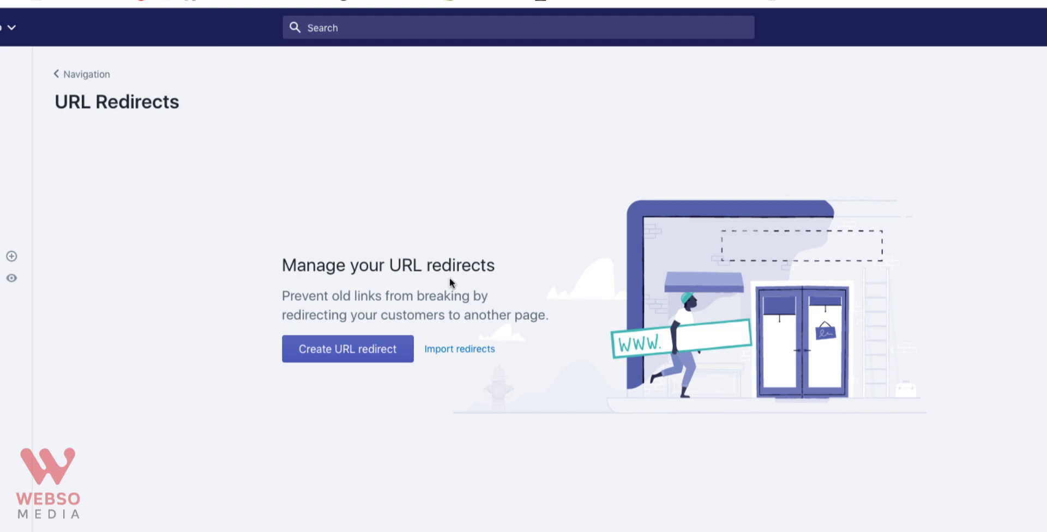
# Download Shopify's sample redirect CSV template from the Import redirects dialog and open it in Excel
pyautogui.click(443, 351)
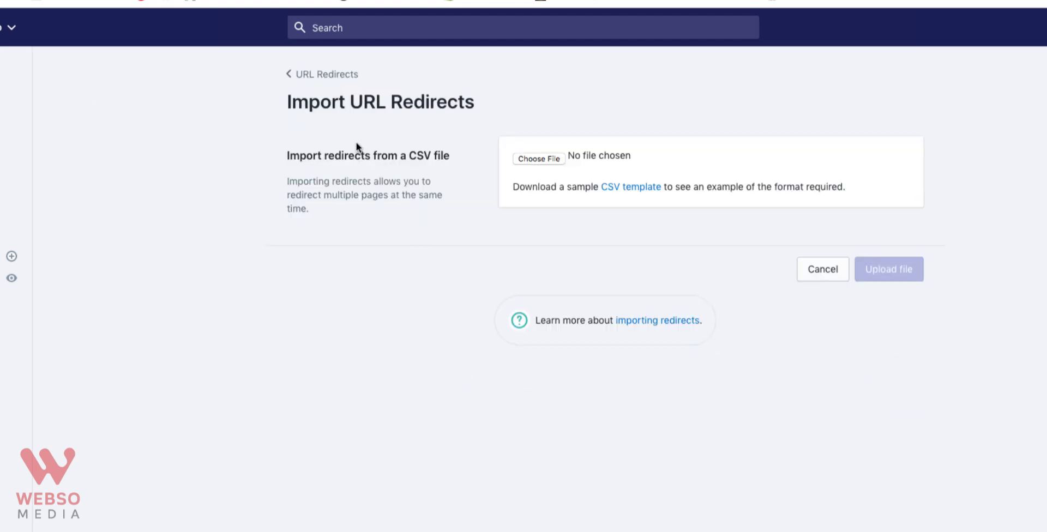
pyautogui.click(617, 188)
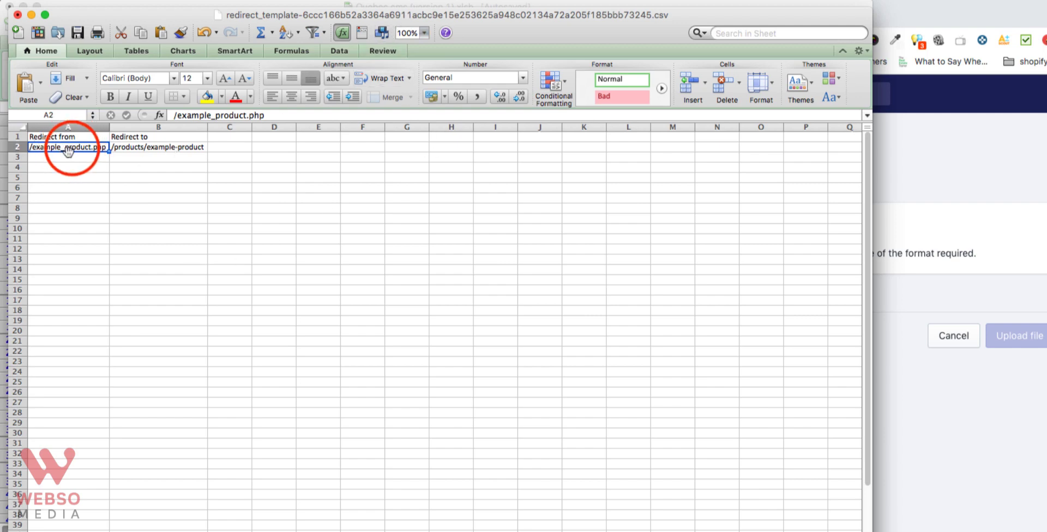
# Review the template's Redirect from (A3:A28) and Redirect to (B) columns, then return to the Shopify import page
pyautogui.click(138, 147)
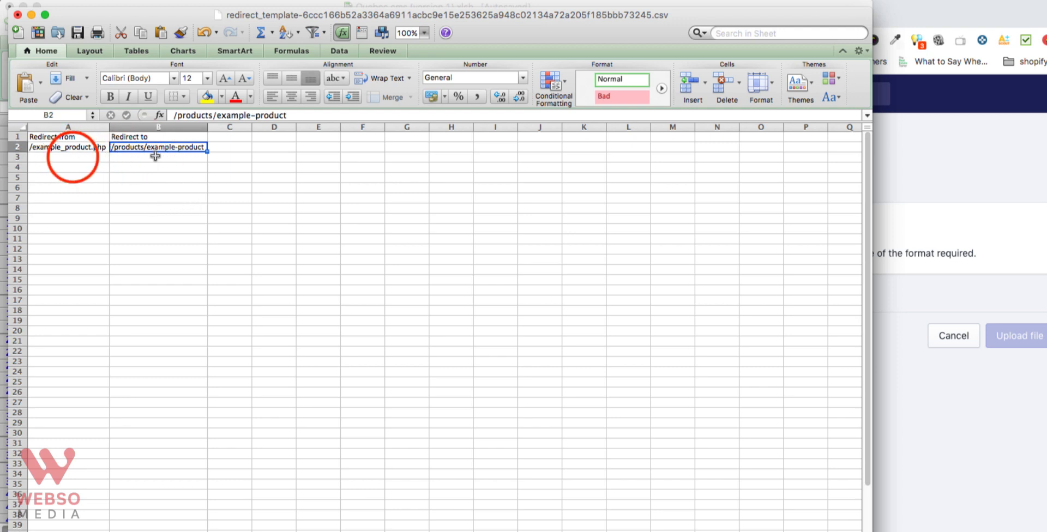
pyautogui.moveTo(72, 157); pyautogui.dragTo(79, 462)
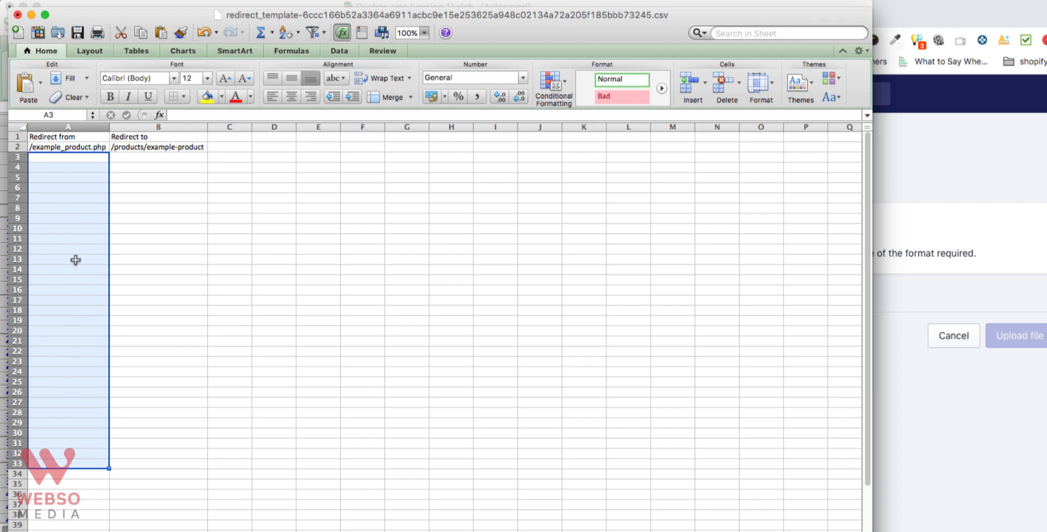
pyautogui.click(140, 157)
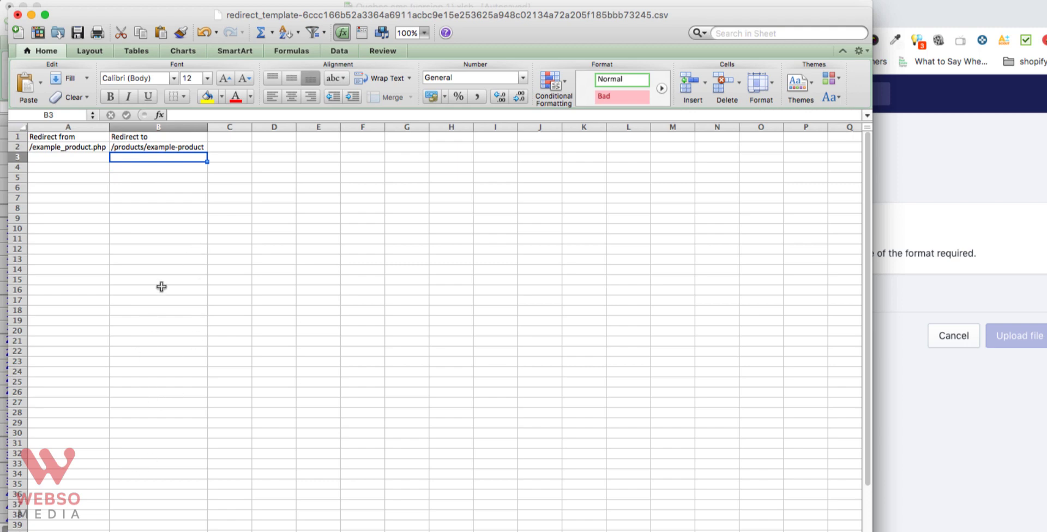
pyautogui.click(1017, 420)
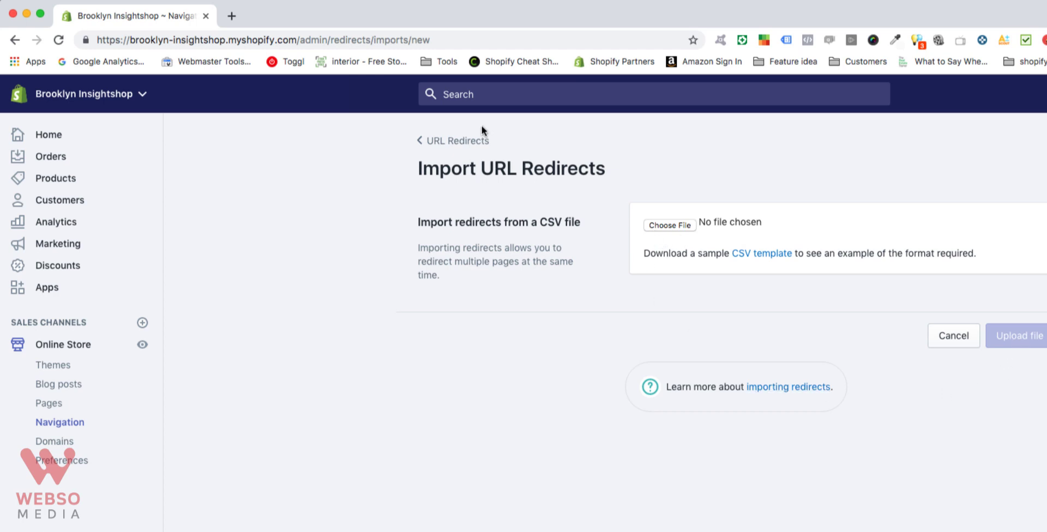
pyautogui.click(439, 140)
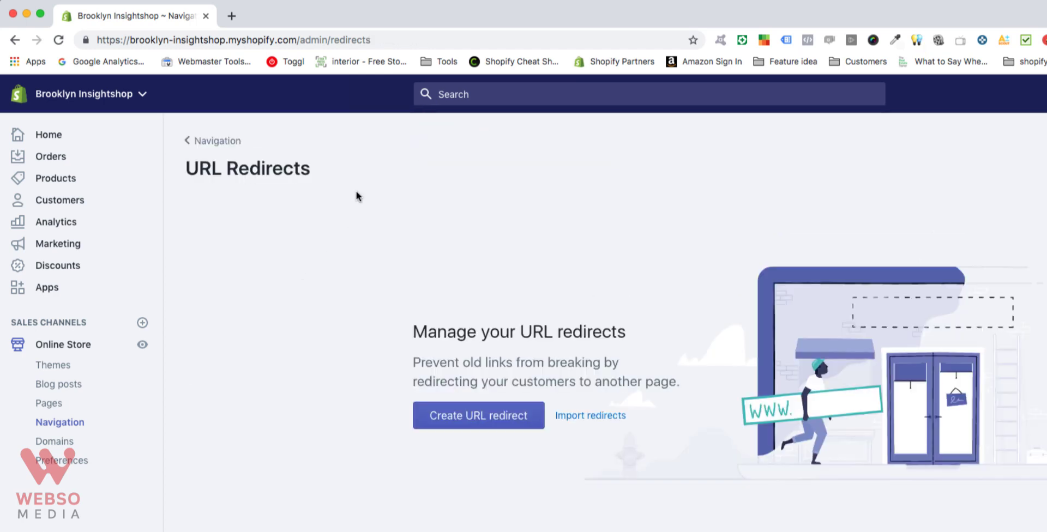
pyautogui.click(458, 420)
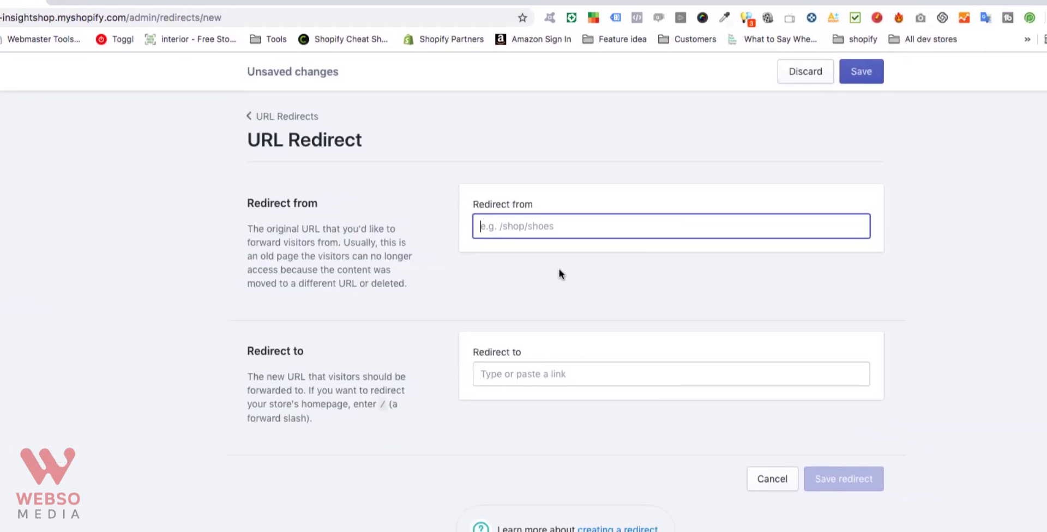
pyautogui.click(467, 219)
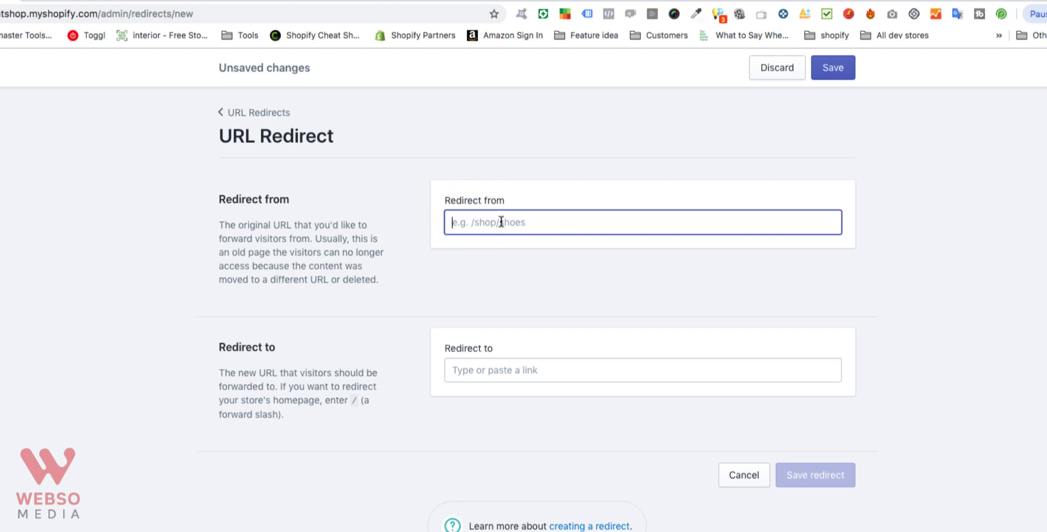
pyautogui.write('www.oldurl/product/test/')
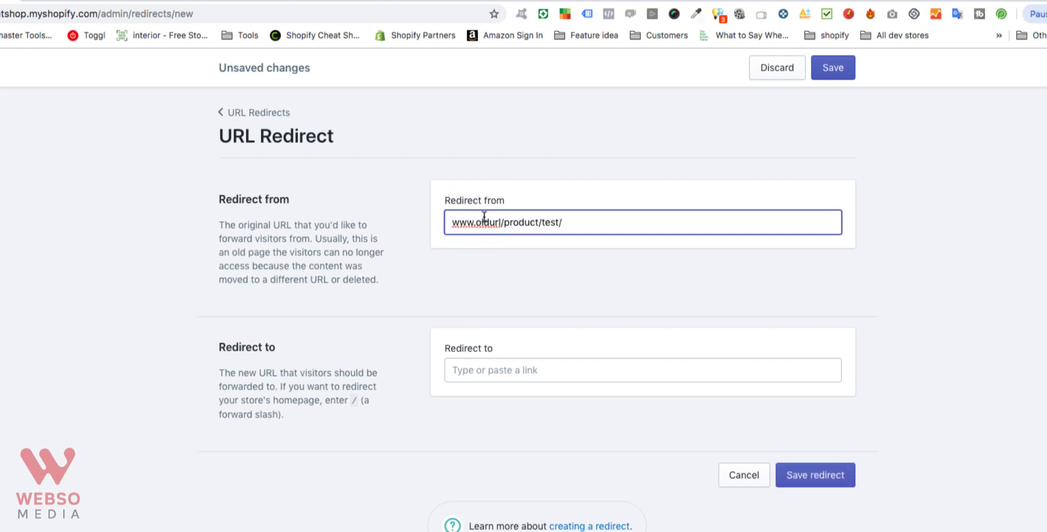
pyautogui.click(501, 220)
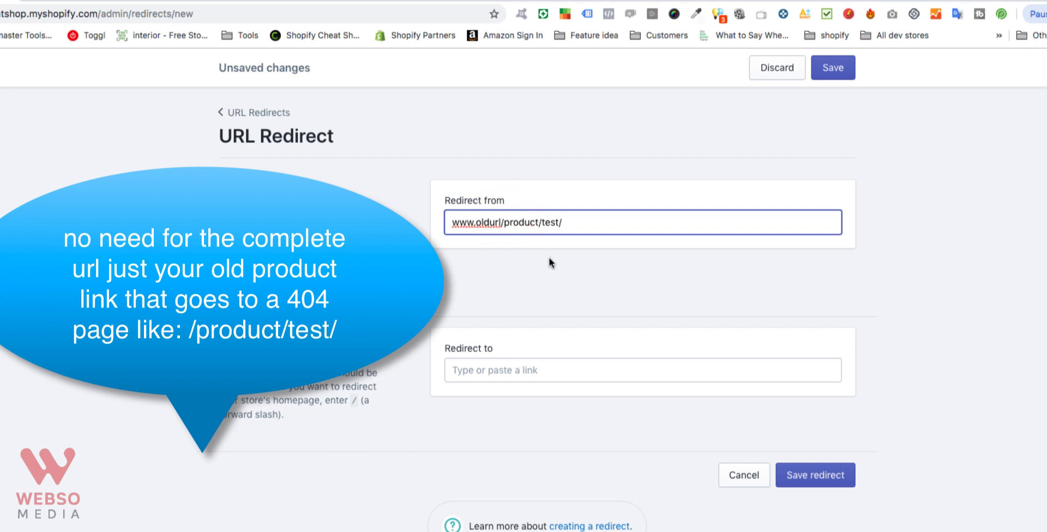
pyautogui.write('.com')
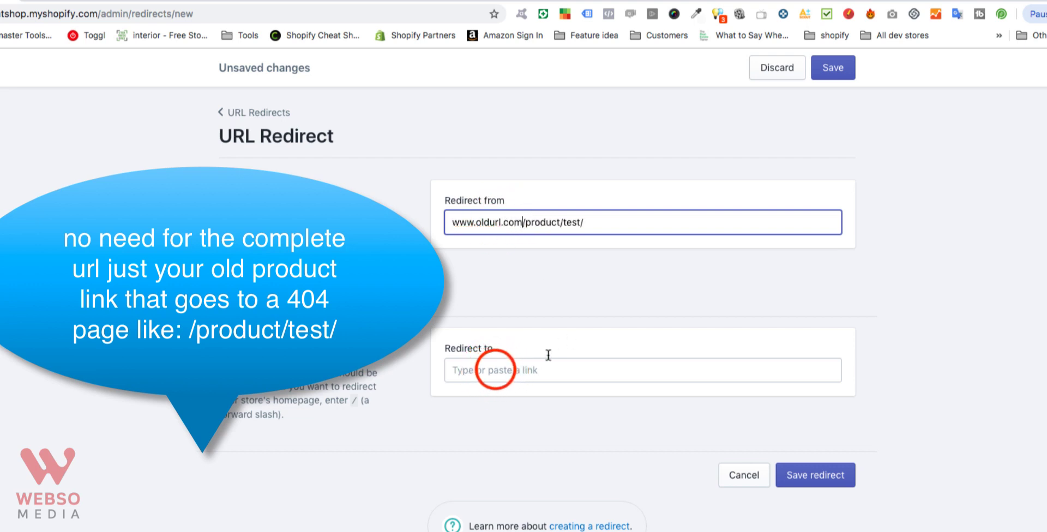
pyautogui.click(493, 370)
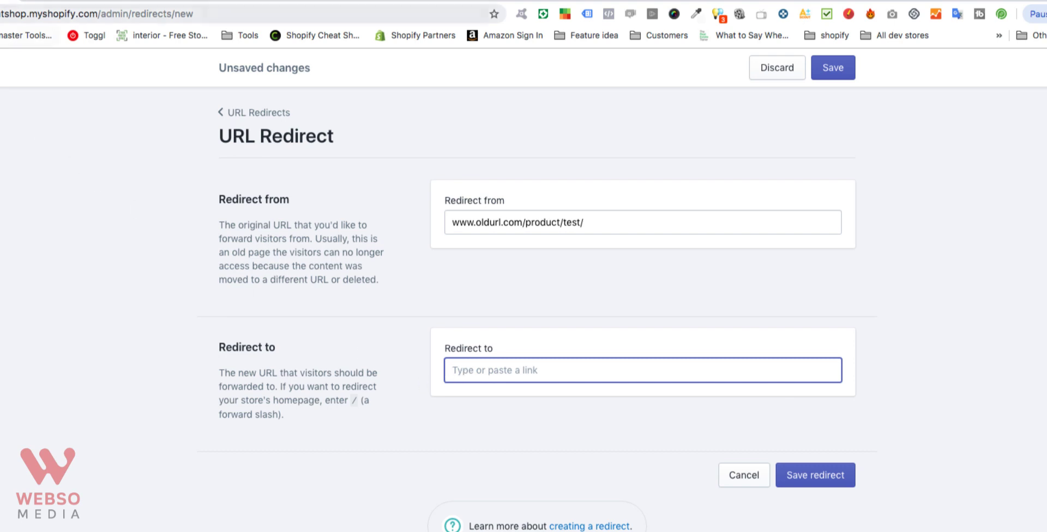
pyautogui.click(204, 12)
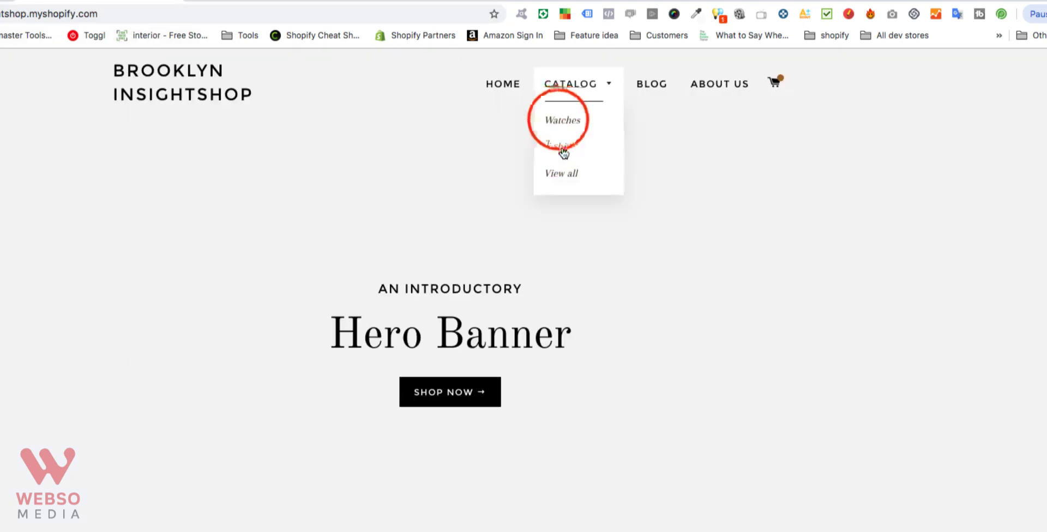
# Open the storefront's Watches collection and select /collections/watches in its address
pyautogui.click(562, 120)
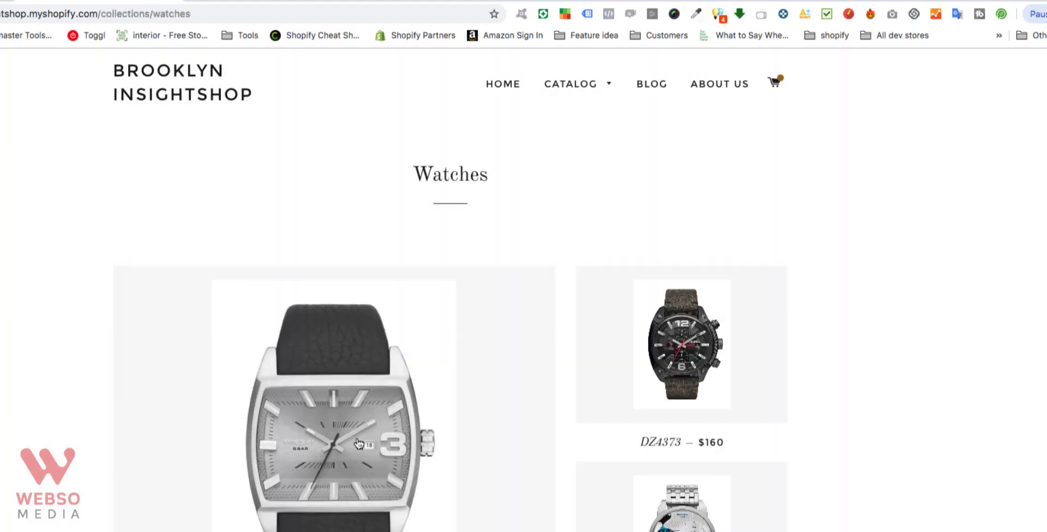
pyautogui.click(201, 11)
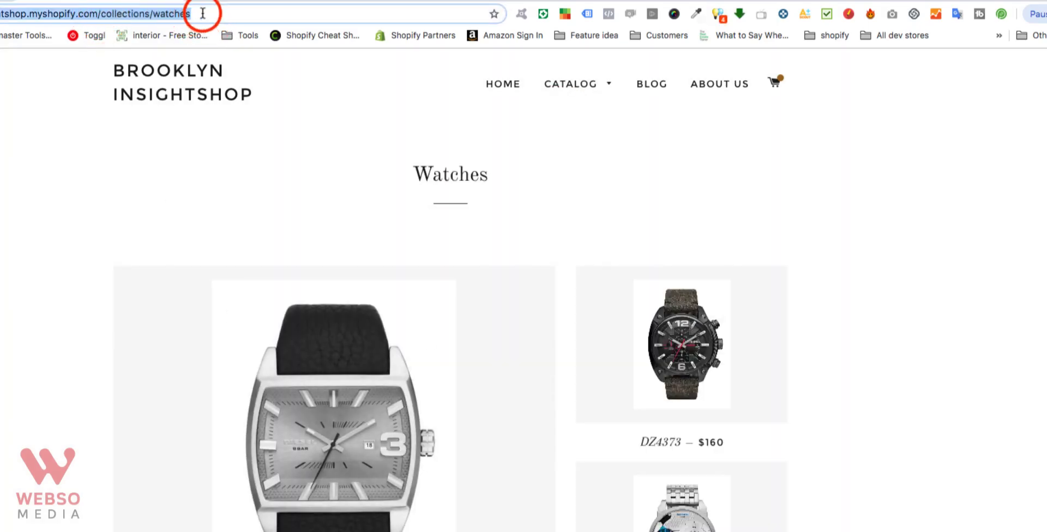
pyautogui.click(201, 12)
pyautogui.moveTo(201, 12); pyautogui.dragTo(98, 12)
pyautogui.press('super+c')
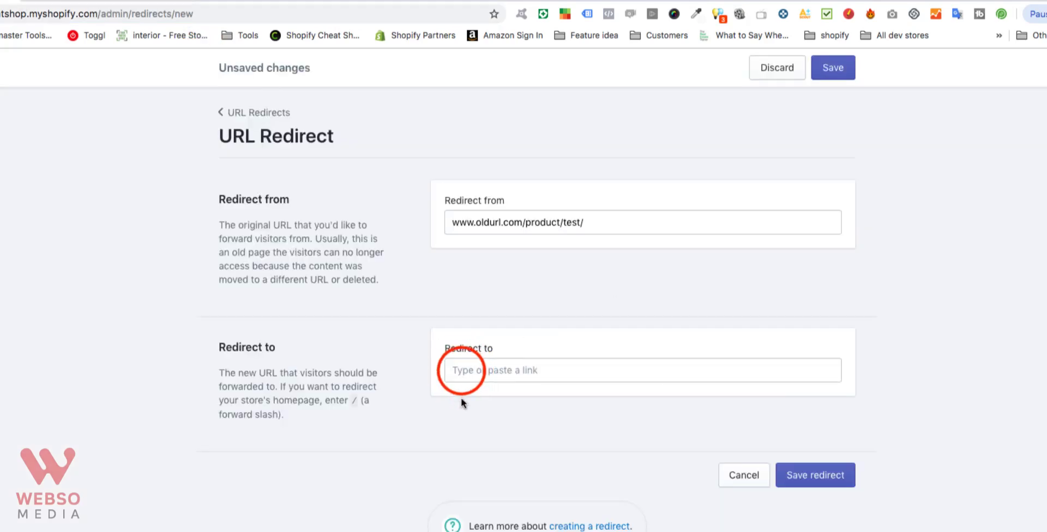
# Set Redirect to as /collections/watches, save the redirect, and reopen it from the redirects list
pyautogui.click(461, 371)
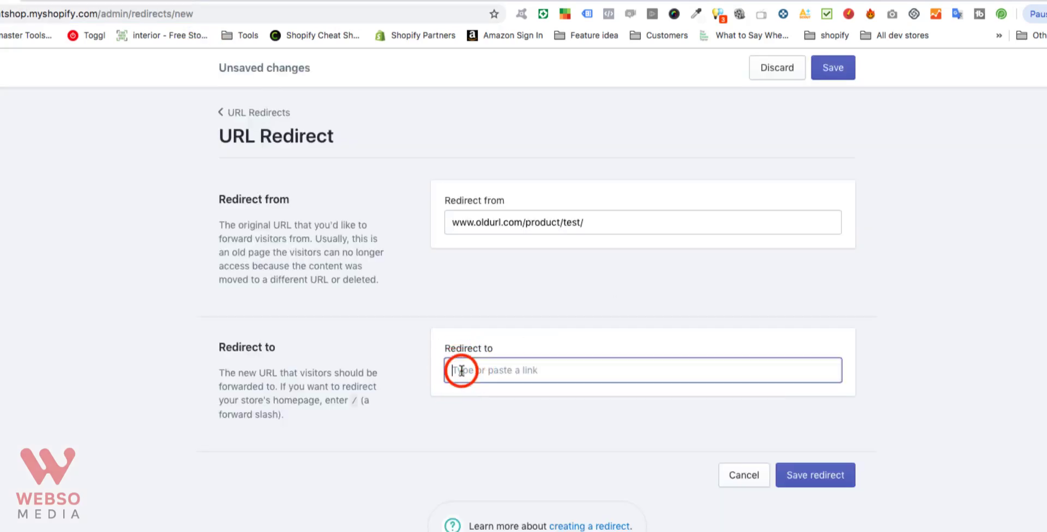
pyautogui.press('super+v')
pyautogui.click(815, 475)
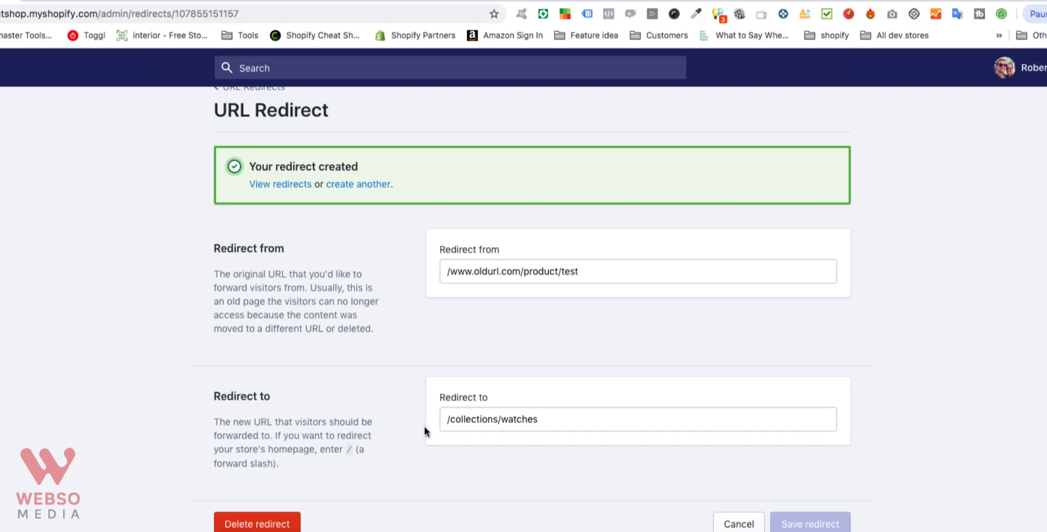
pyautogui.click(279, 184)
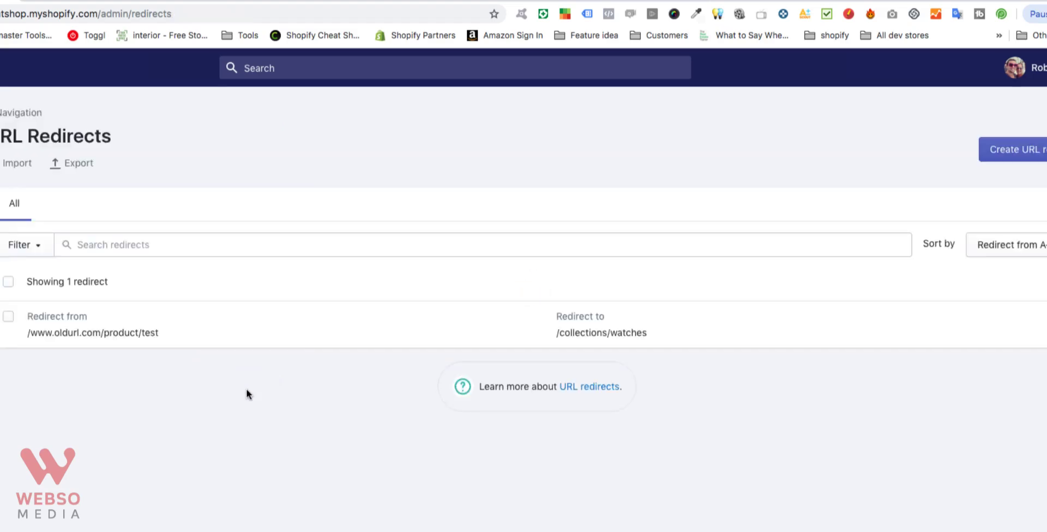
pyautogui.click(61, 329)
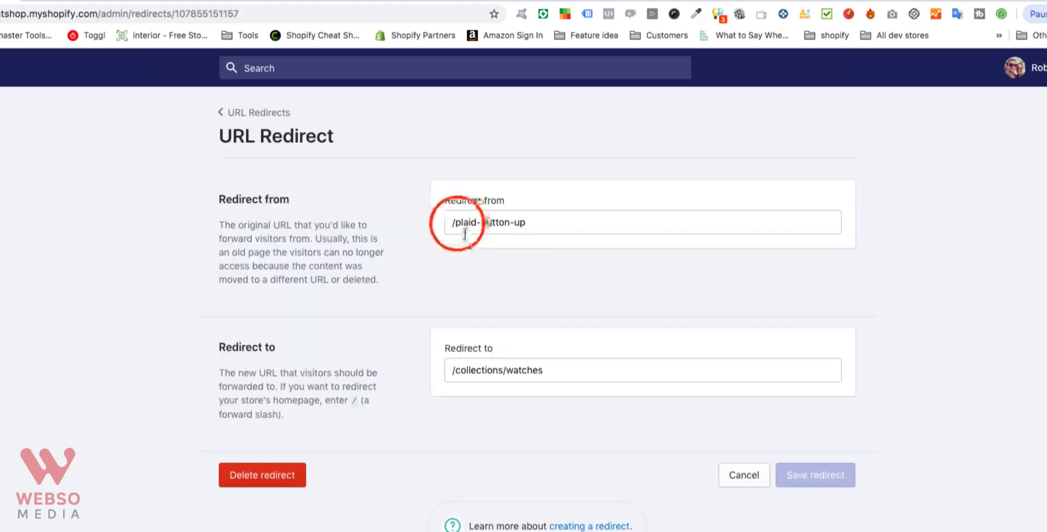
# Change the Redirect from path to /product/woocommerce/plaid-button-up, correcting the 'woocommerc' typo
pyautogui.click(453, 222)
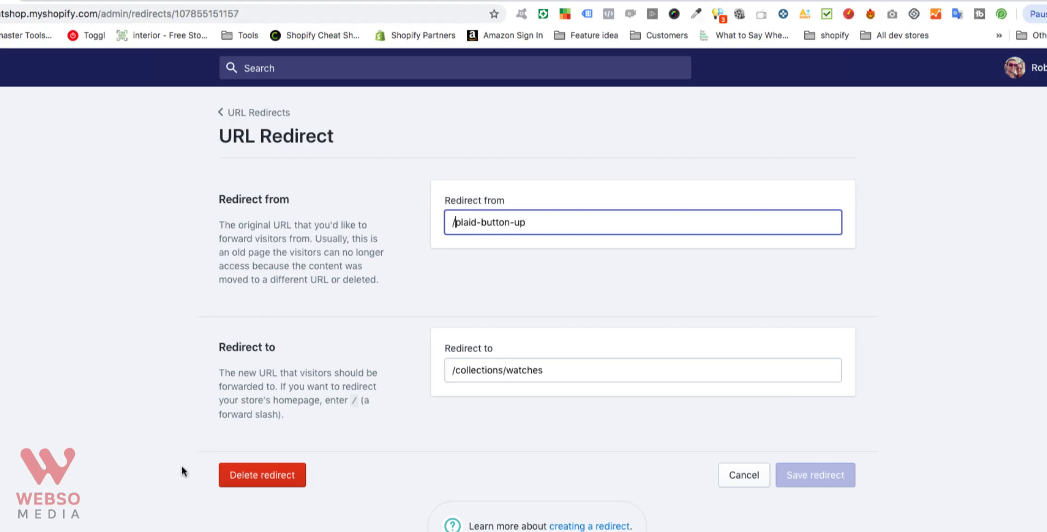
pyautogui.click(450, 219)
pyautogui.click(458, 221)
pyautogui.write('produ')
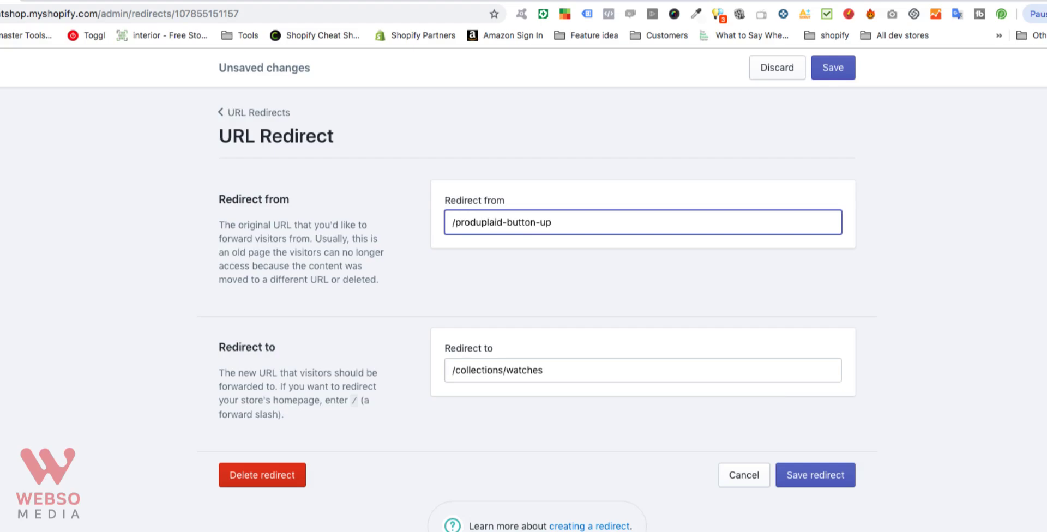
pyautogui.write('ct/')
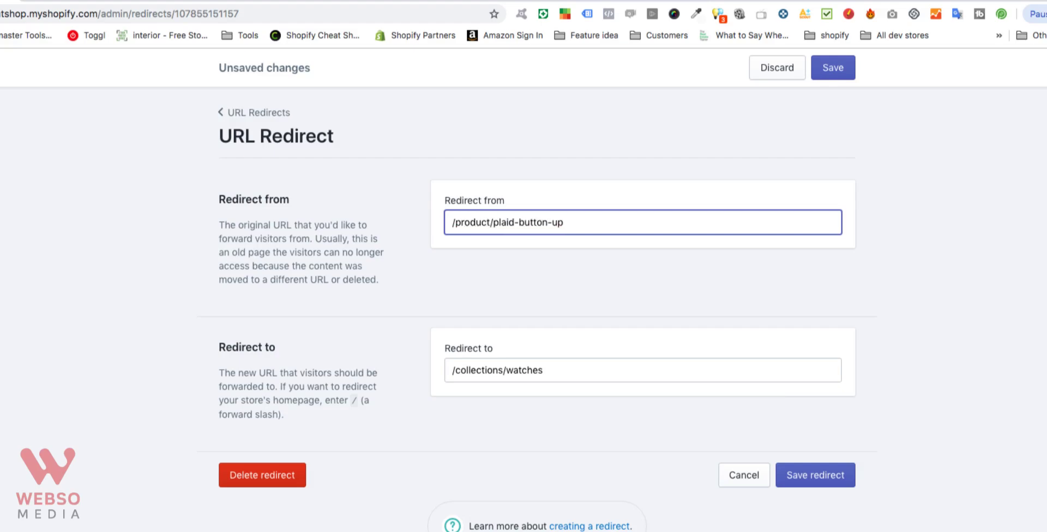
pyautogui.write('woocomme')
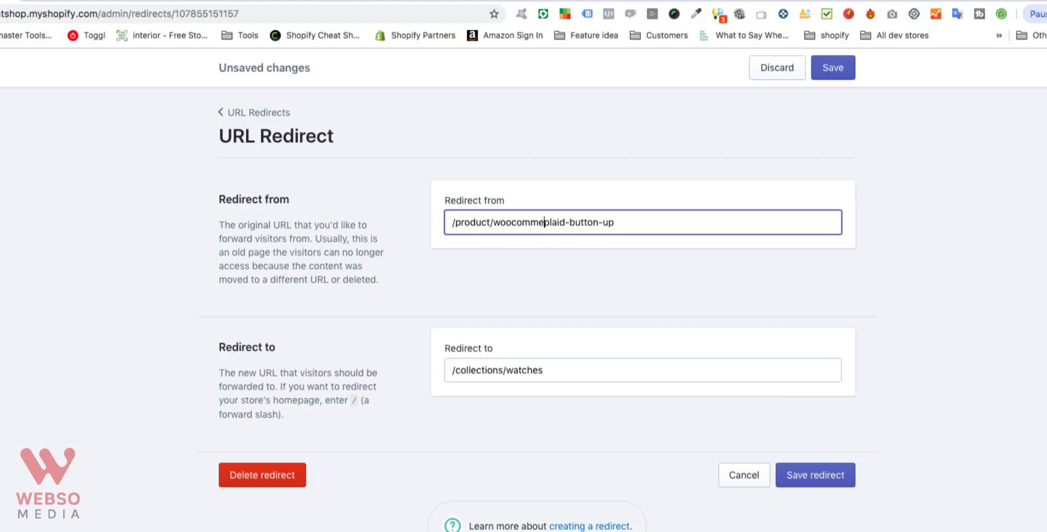
pyautogui.write('rc/')
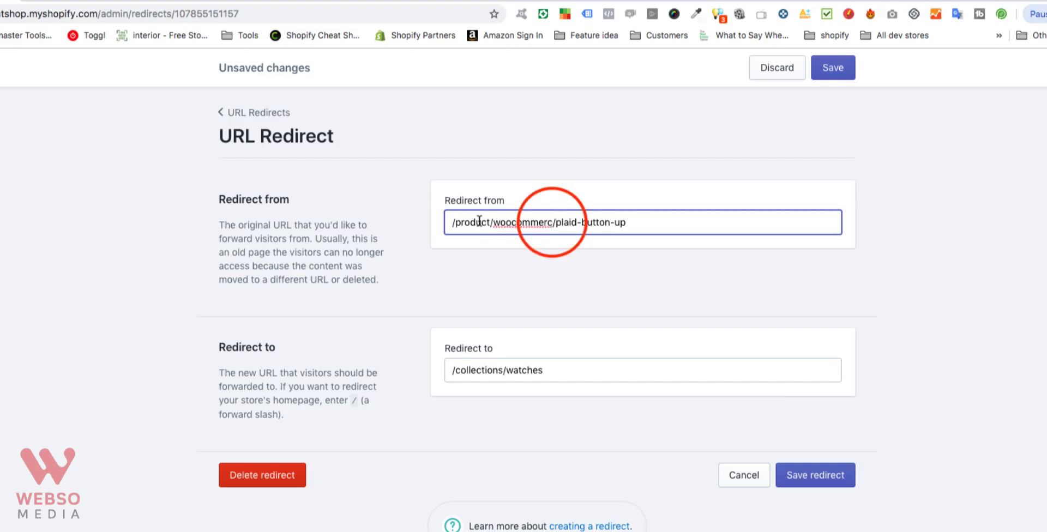
pyautogui.click(552, 223)
pyautogui.write('e')
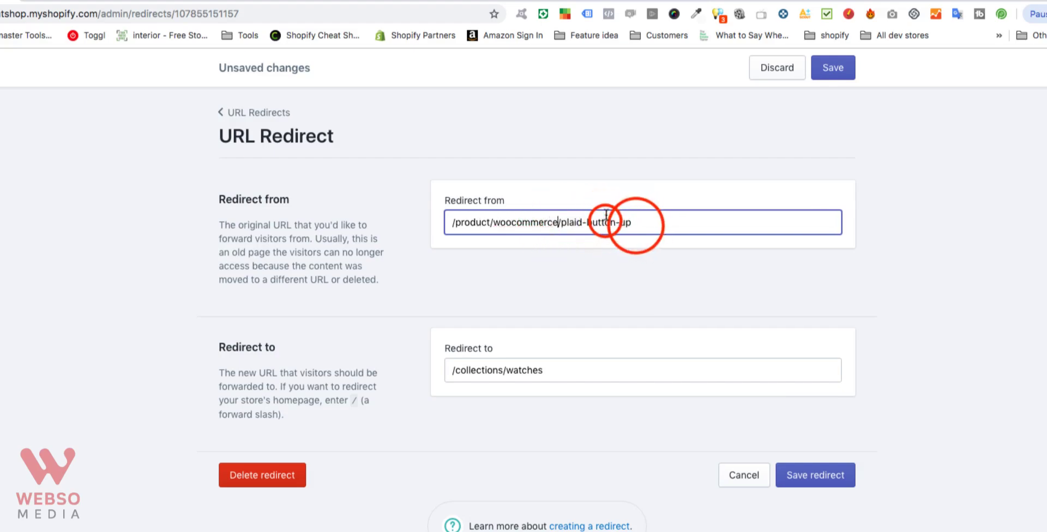
# Check the source and destination paths, save the edited redirect, and return to the URL Redirects list
pyautogui.moveTo(630, 222); pyautogui.dragTo(469, 251)
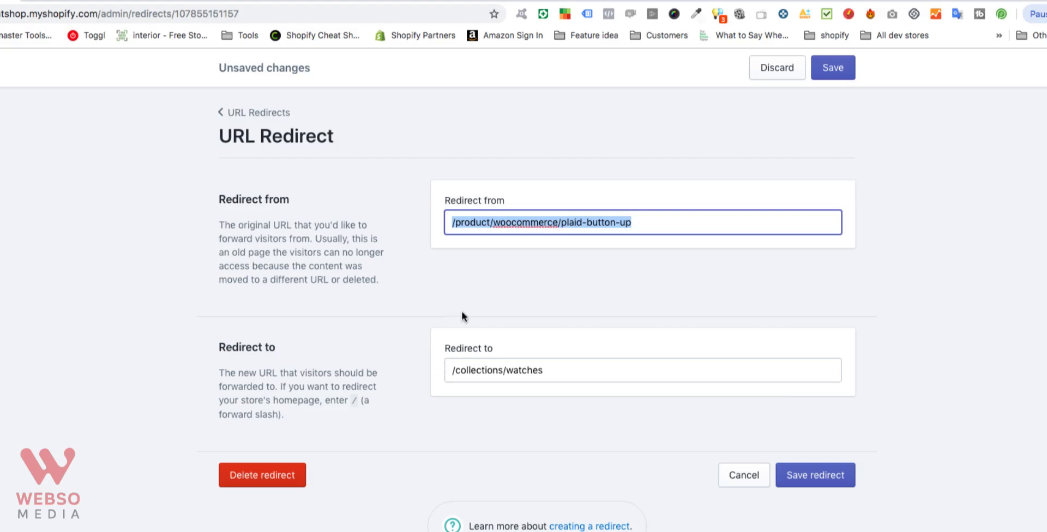
pyautogui.click(644, 222)
pyautogui.moveTo(643, 223); pyautogui.dragTo(450, 222)
pyautogui.moveTo(548, 371); pyautogui.dragTo(430, 371)
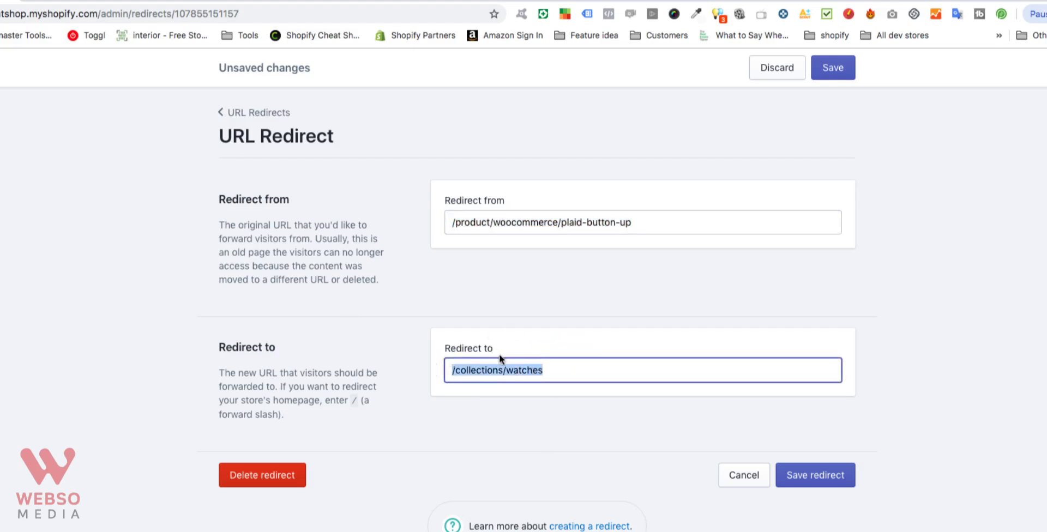
pyautogui.click(570, 370)
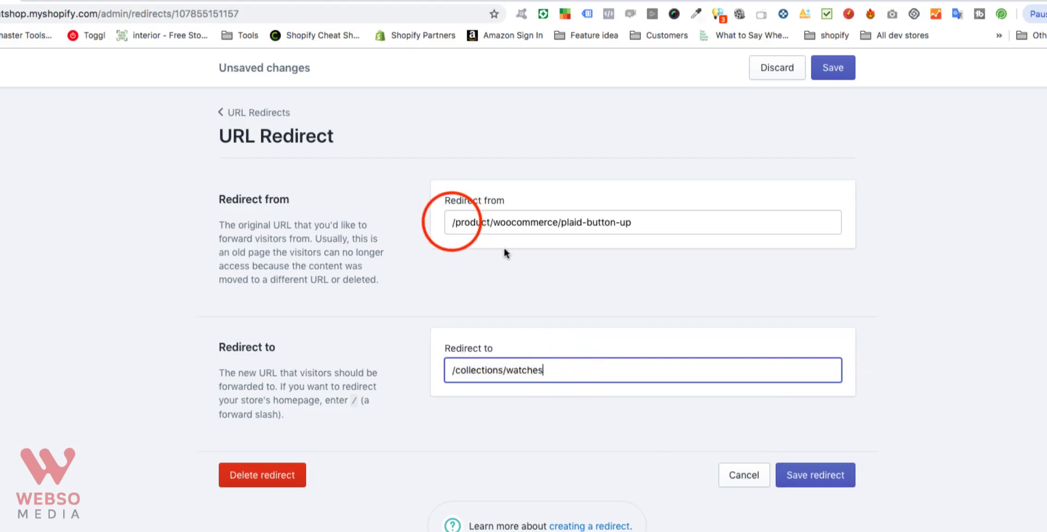
pyautogui.click(452, 222)
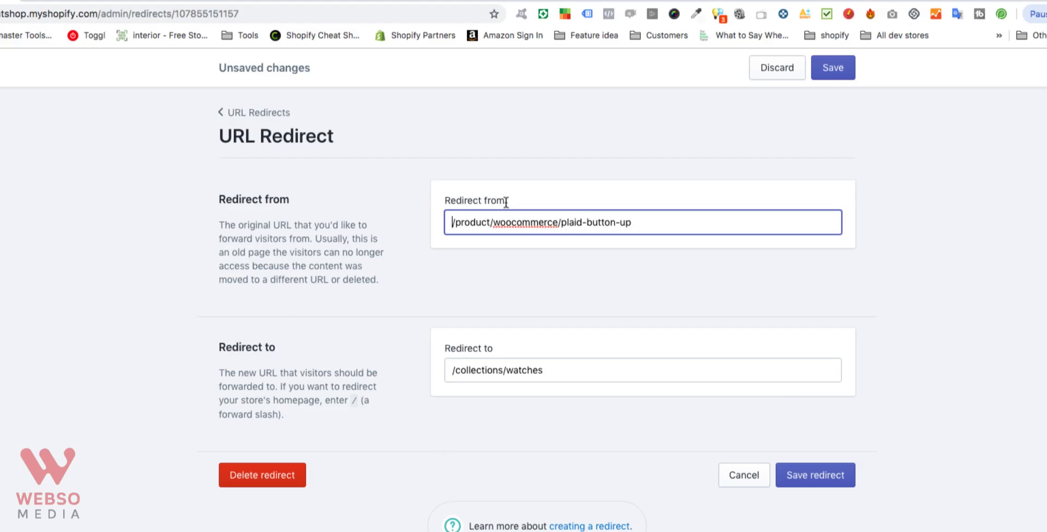
pyautogui.press('Return')
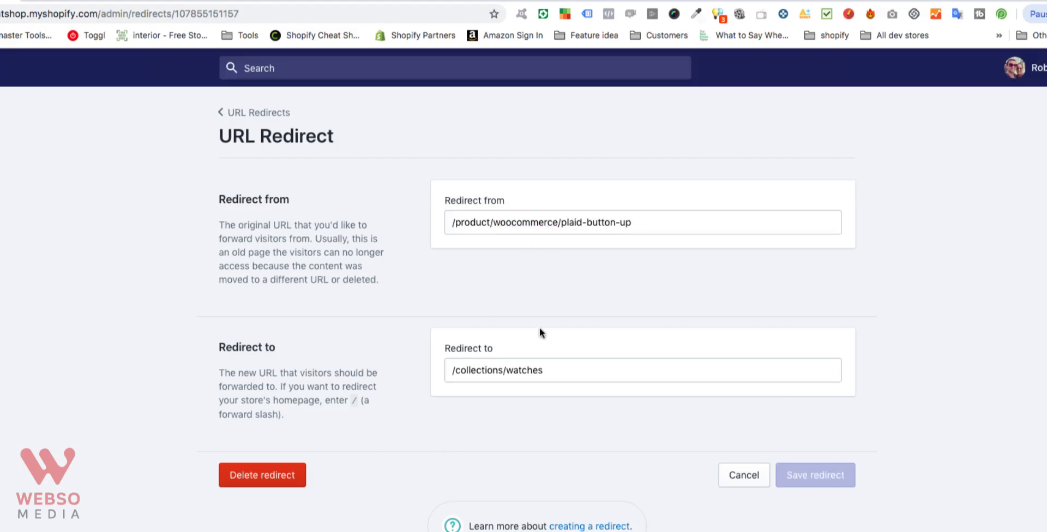
pyautogui.click(260, 113)
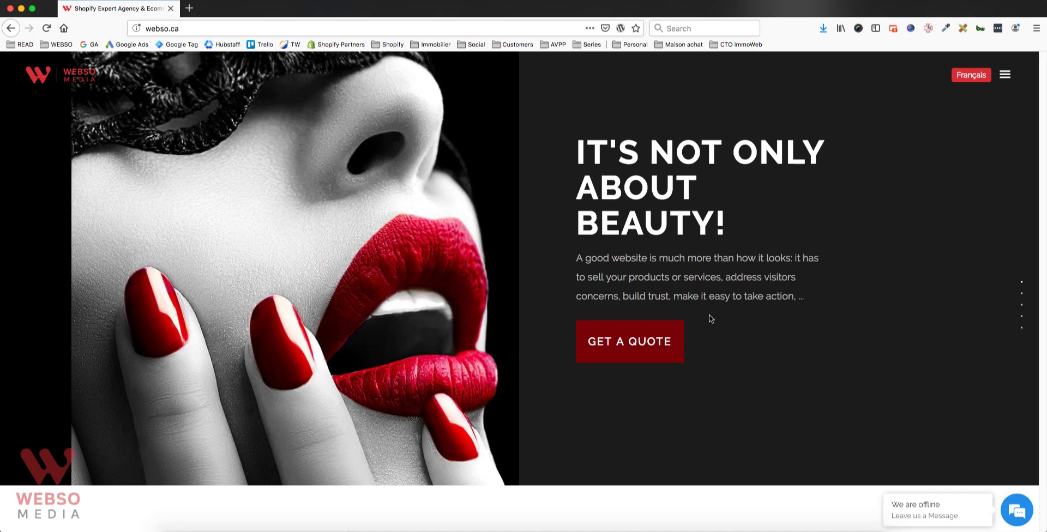
# Scroll down the webso.ca homepage to the Contact Us form beside the Montreal map
pyautogui.scroll(-1, 703, 346)
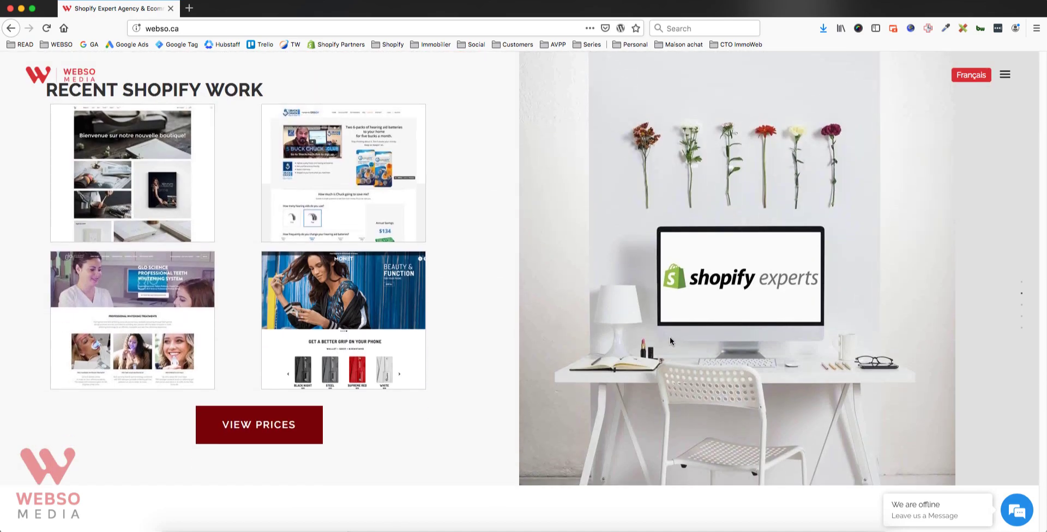
pyautogui.scroll(-1, 670, 341)
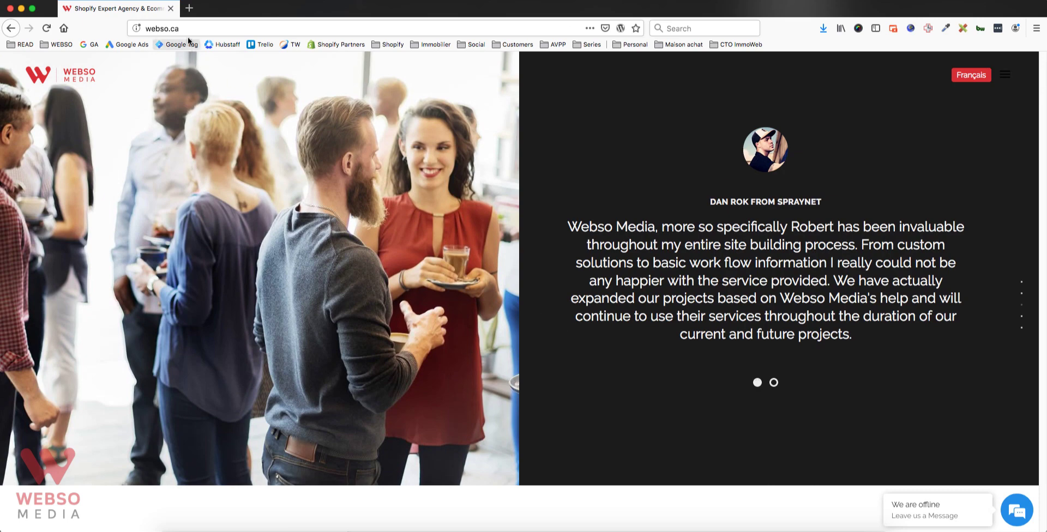
pyautogui.click(186, 29)
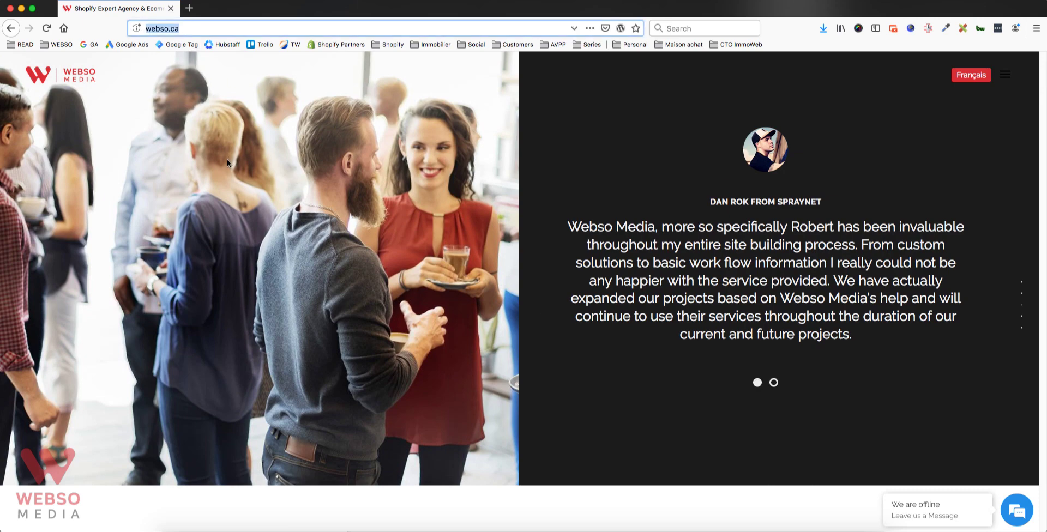
pyautogui.scroll(-1, 580, 200)
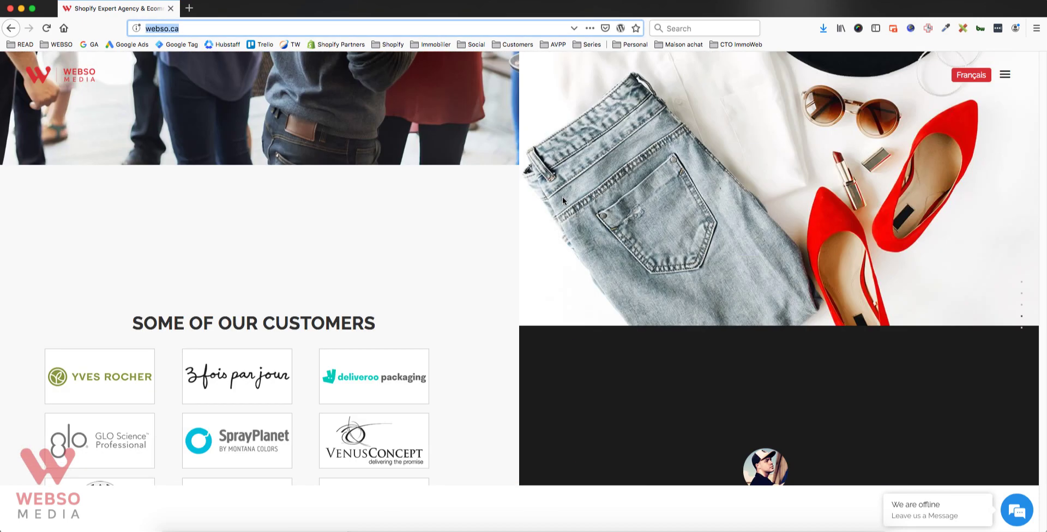
pyautogui.scroll(-1, 562, 199)
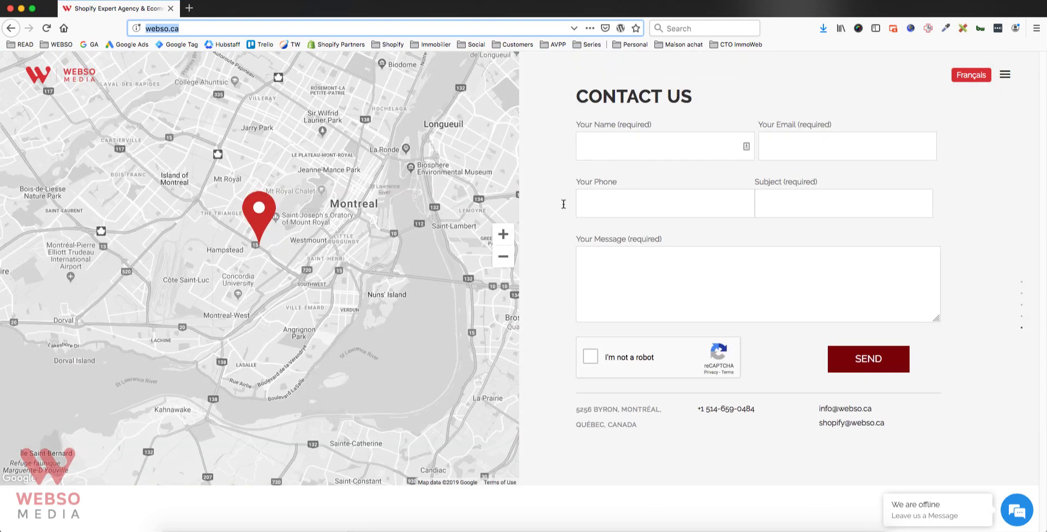